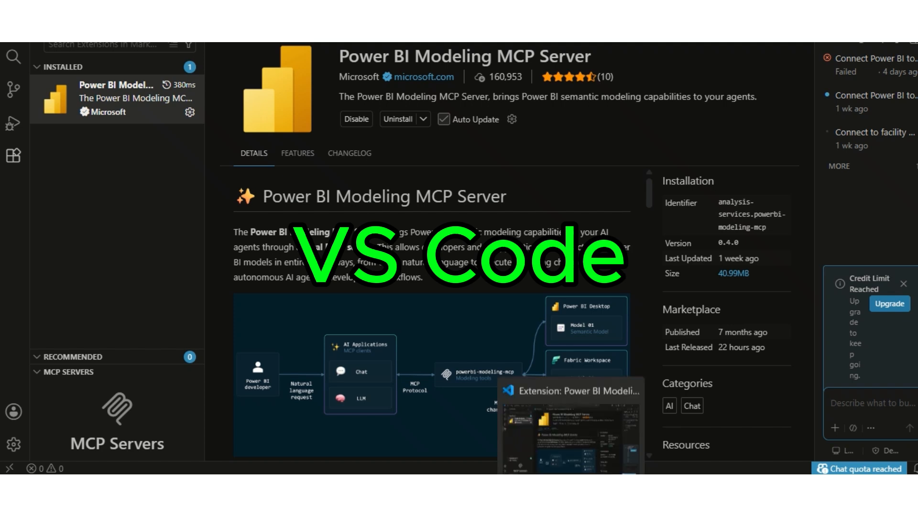
Check which AI models are available for the VS Code chat next to the Power BI Modeling MCP Server extension
key("ctrl+b")
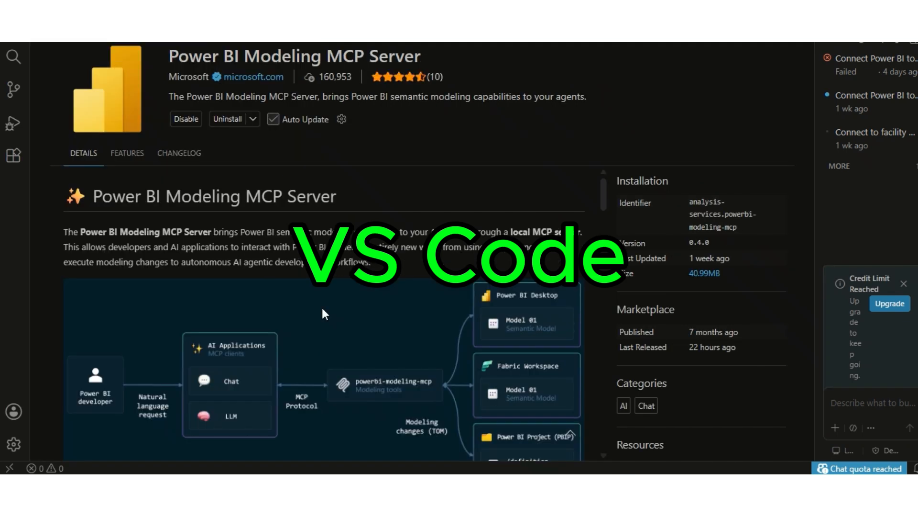
left_click(13, 164)
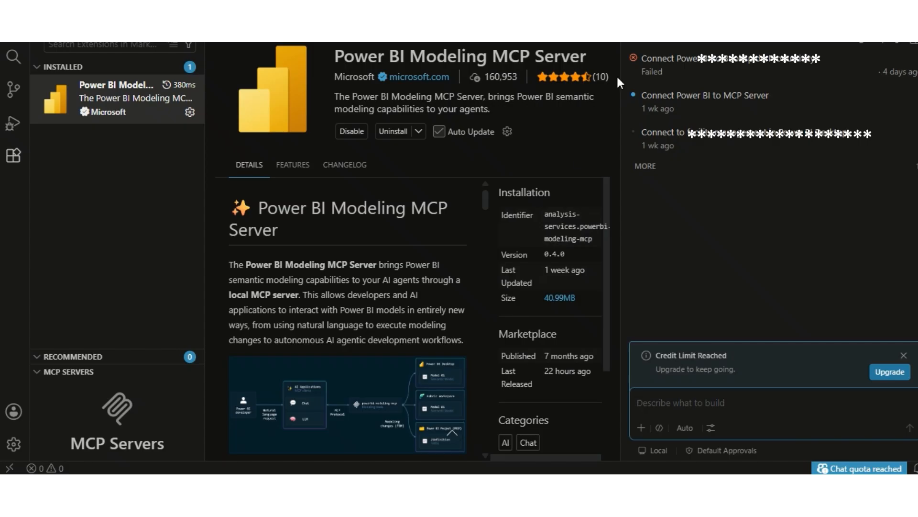
left_click(693, 427)
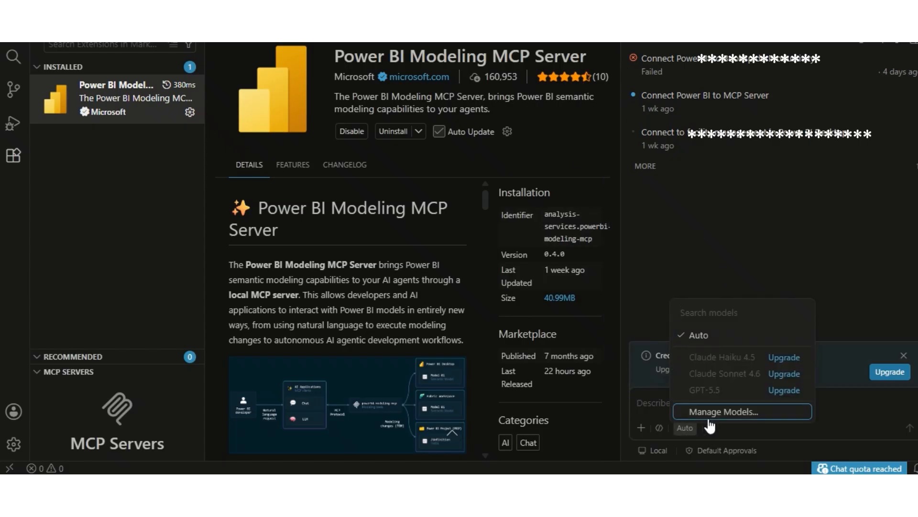
left_click(724, 414)
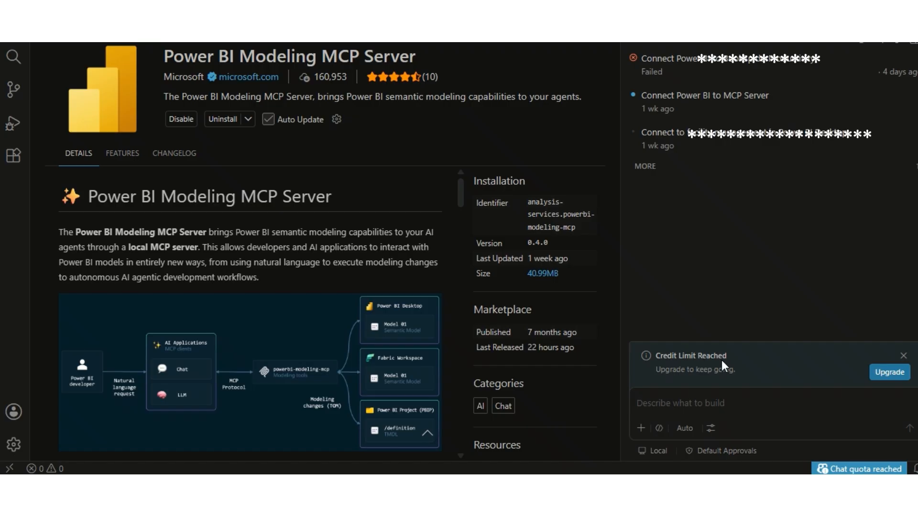
left_click(678, 406)
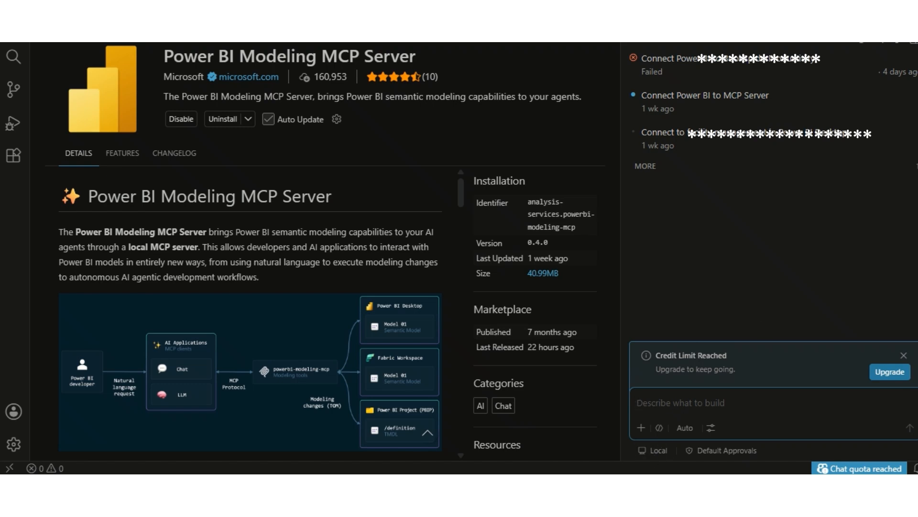
Switch to the recruitment dashboard in Power BI Desktop and examine how the cand_data and Date tables are related in the model
mouse_move(601, 487)
left_click(582, 434)
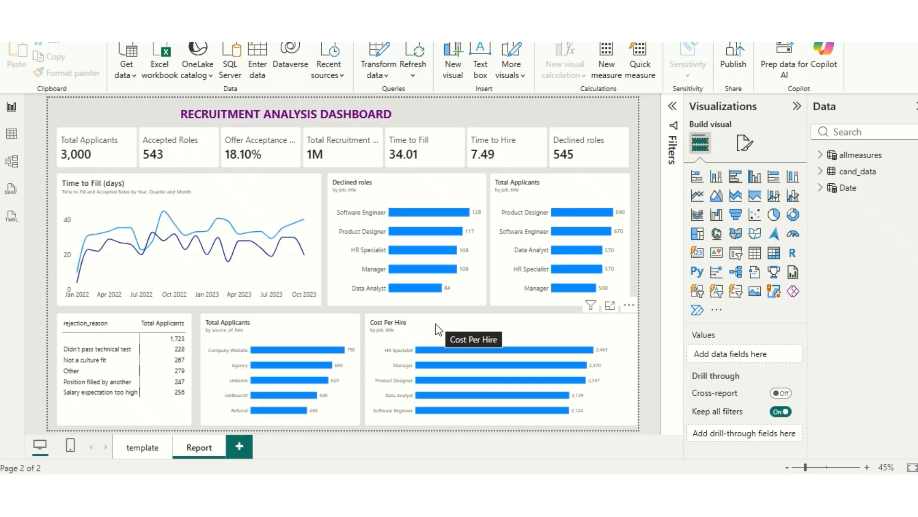
left_click(12, 135)
left_click(816, 172)
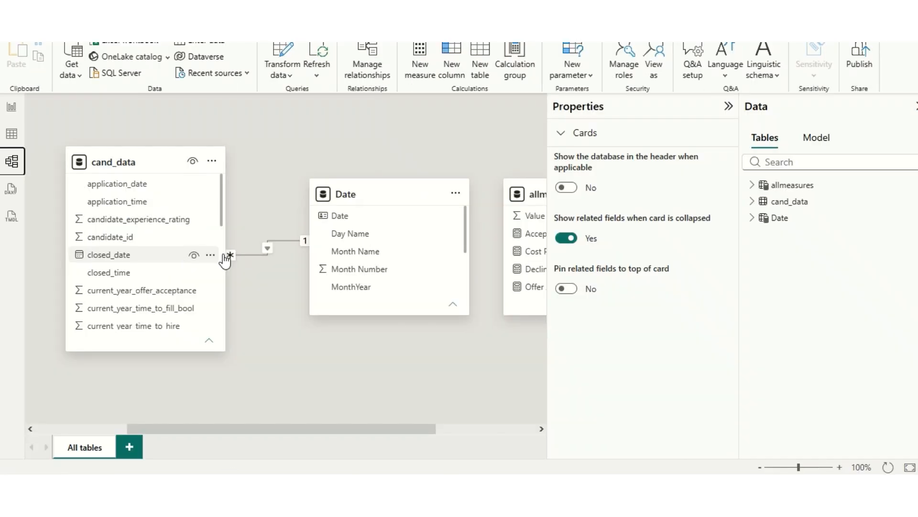
mouse_move(362, 204)
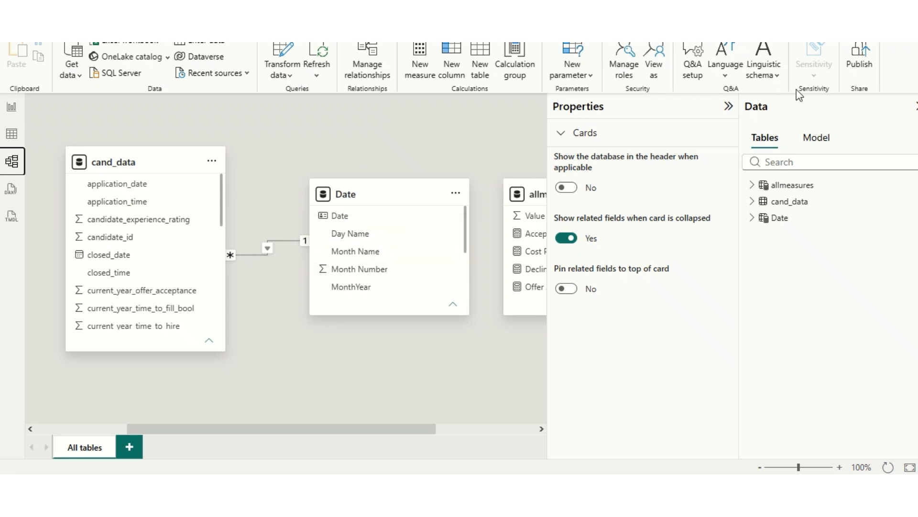
Collapse the properties, place the allmeasures table below the Date table in the model diagram, and return to the report
left_click(728, 106)
left_click_drag(579, 192, 495, 370)
mouse_move(287, 165)
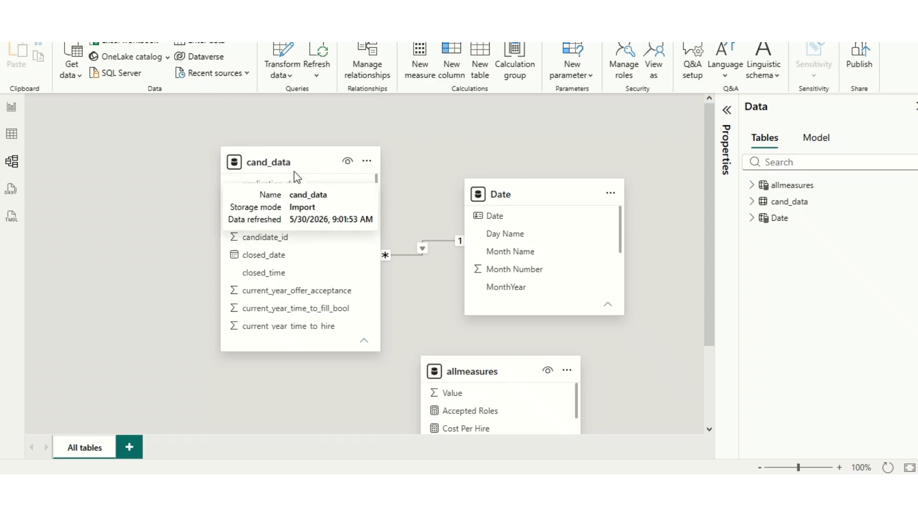
left_click(12, 107)
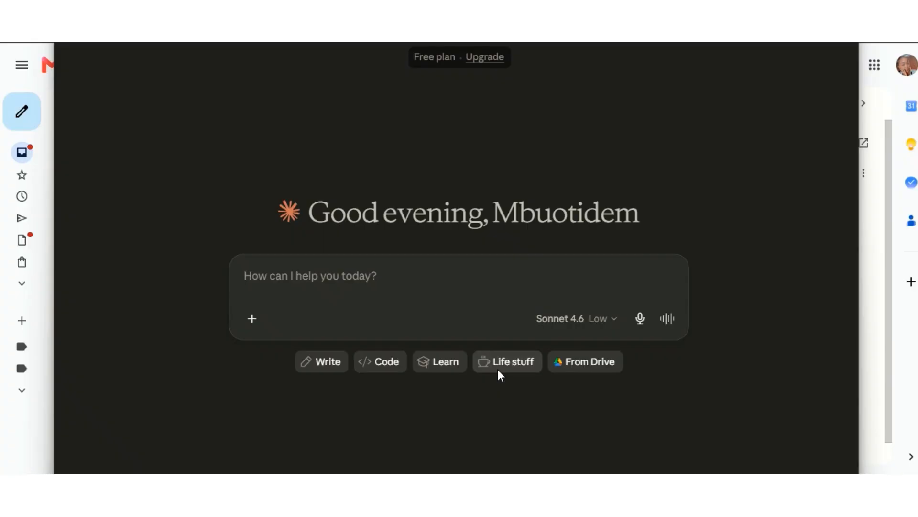
In Claude, ask to connect to the recruitment dashboard in Power BI
type("connect to recu")
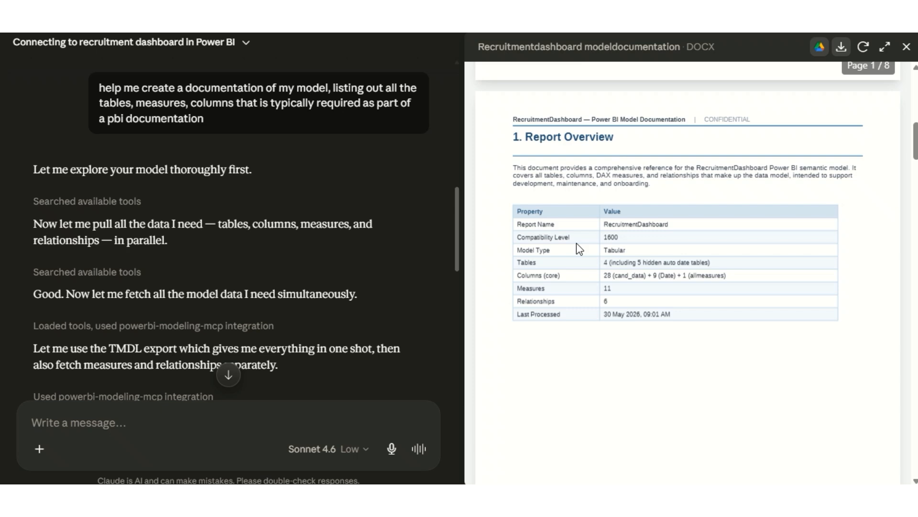
Read through the generated model documentation, covering the report overview, tables, columns, measures and relationships
scroll(914, 143, "down", 1)
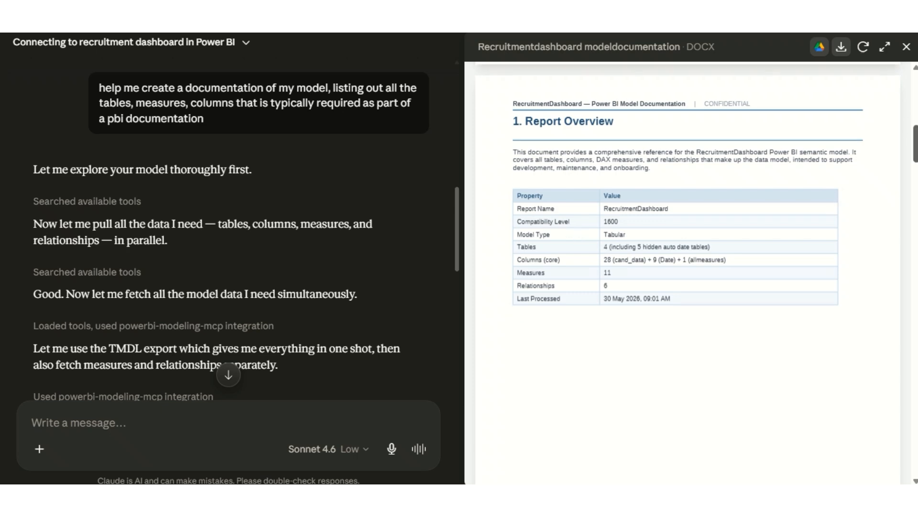
scroll(688, 272, "down", 10)
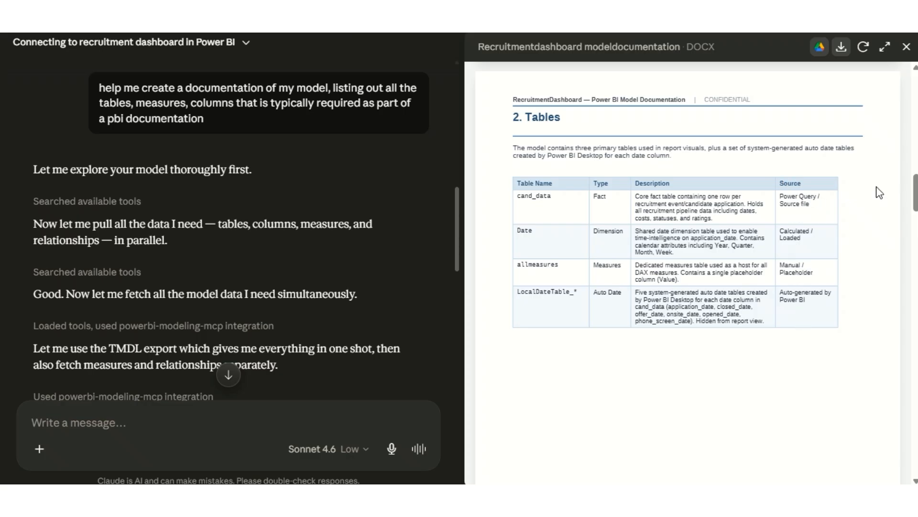
left_click_drag(915, 197, 916, 247)
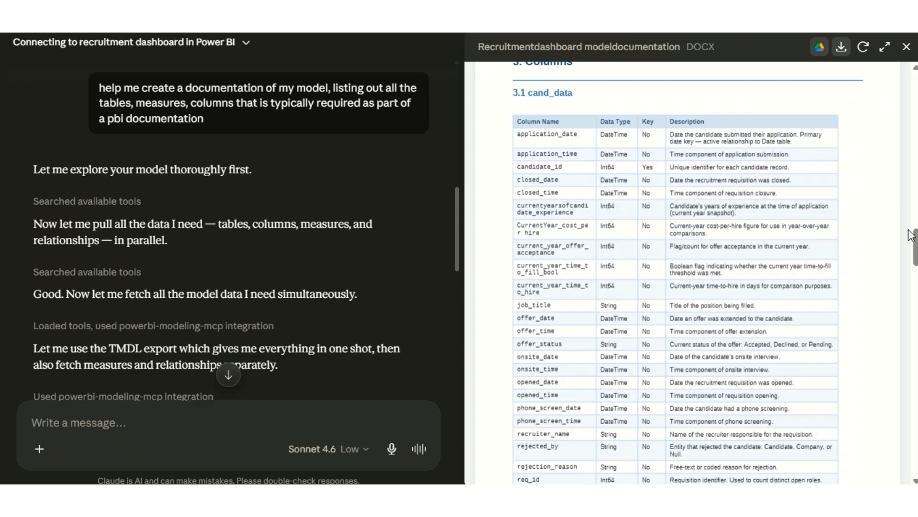
scroll(916, 247, "down", 1)
scroll(916, 249, "down", 7)
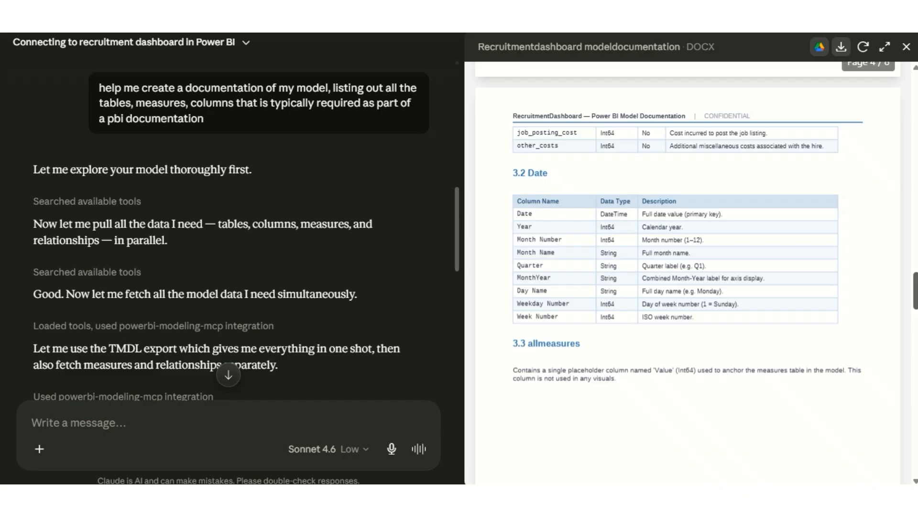
scroll(916, 288, "down", 10)
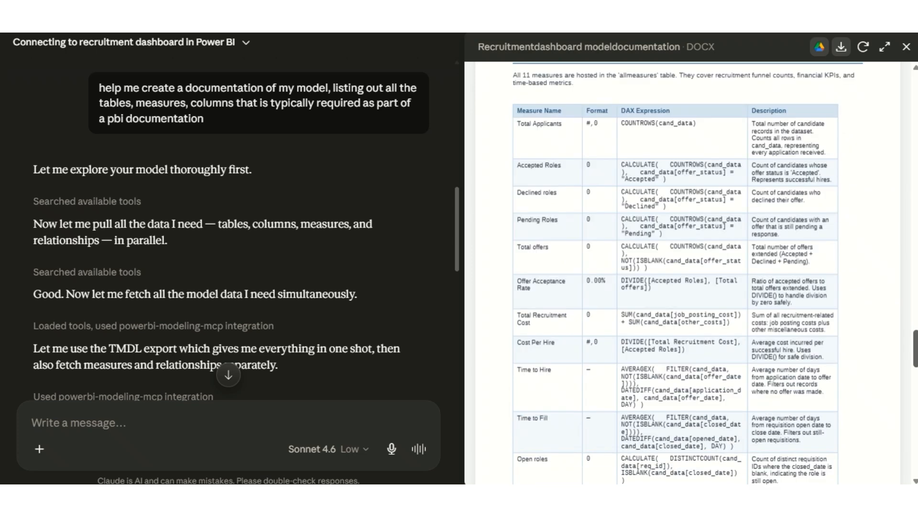
scroll(915, 267, "down", 1)
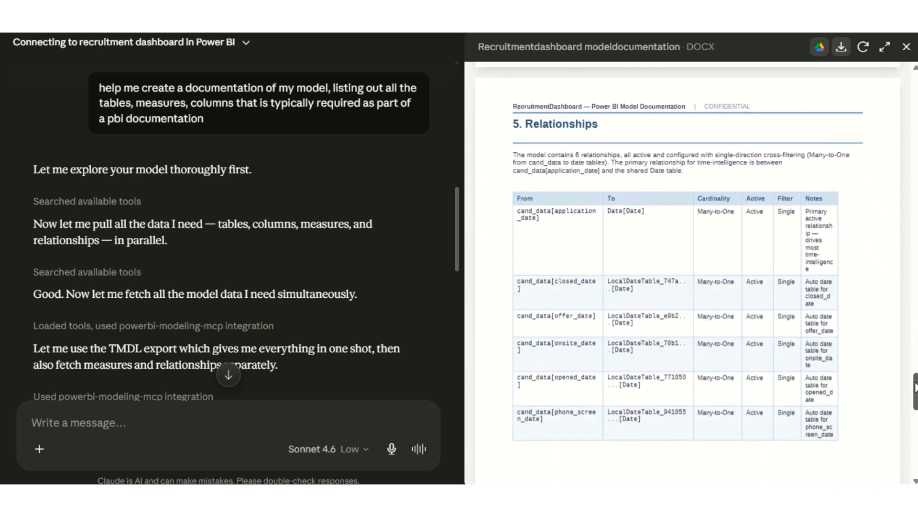
scroll(687, 273, "up", 3)
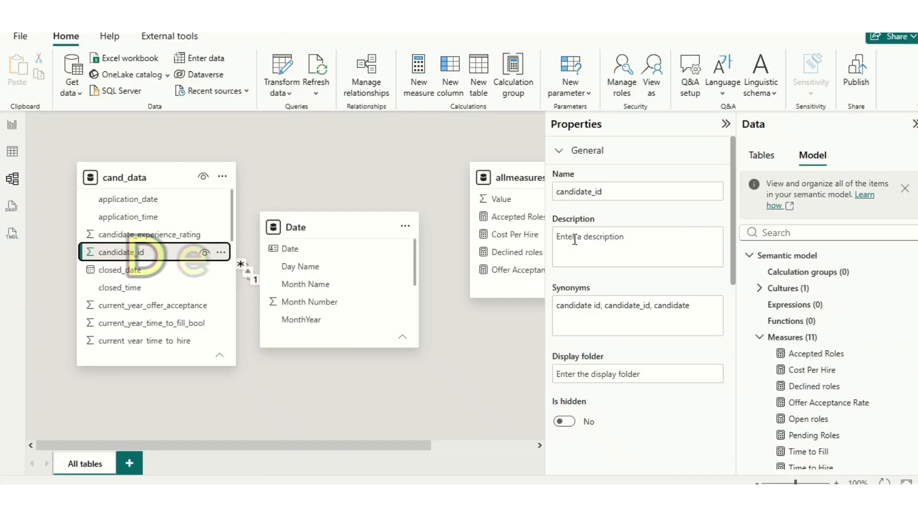
Check candidate_id's description in Power BI, and draft the Claude prompt "Add these description to the columns or measures in my semantic model"
left_click(575, 237)
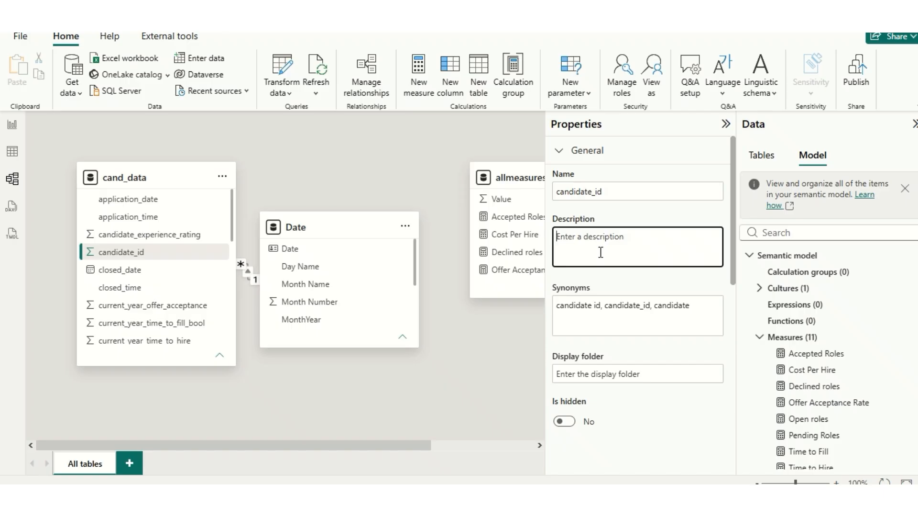
mouse_move(629, 483)
left_click(628, 460)
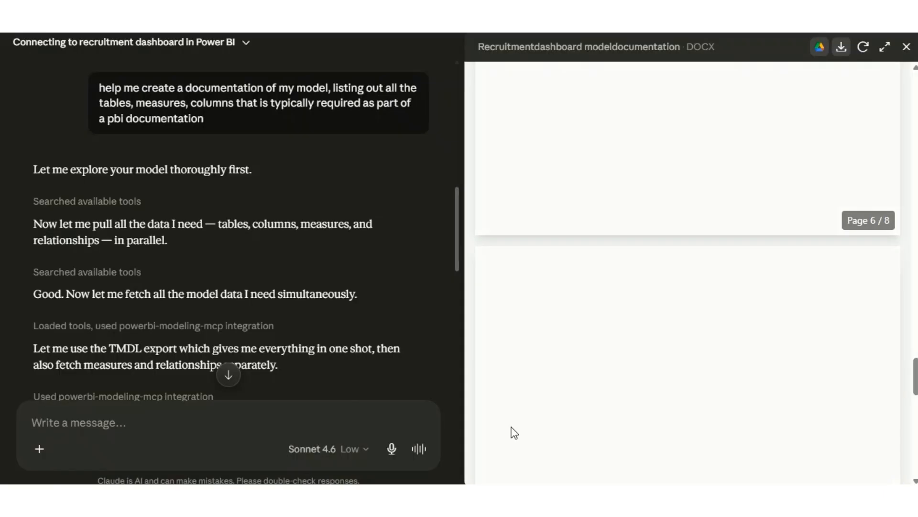
left_click(202, 420)
type("Add these description to the columns or measures in my semantic model")
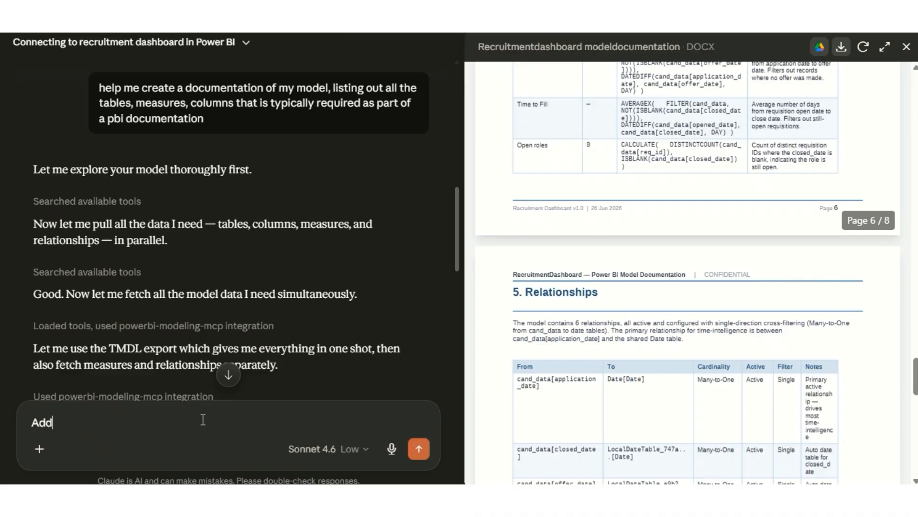
Compare the documented cand_data column descriptions with candidate_id's properties in Power BI, and send the drafted prompt in Claude
scroll(701, 337, "up", 15)
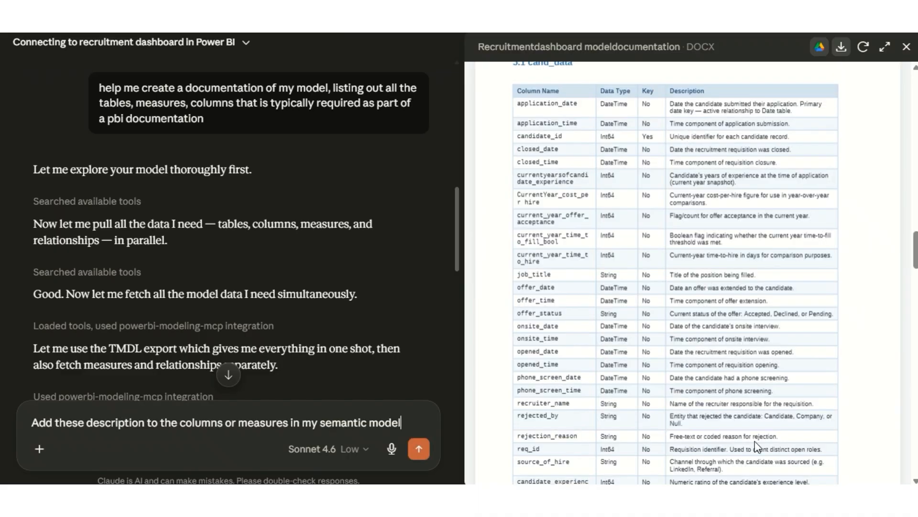
mouse_move(658, 483)
left_click(652, 441)
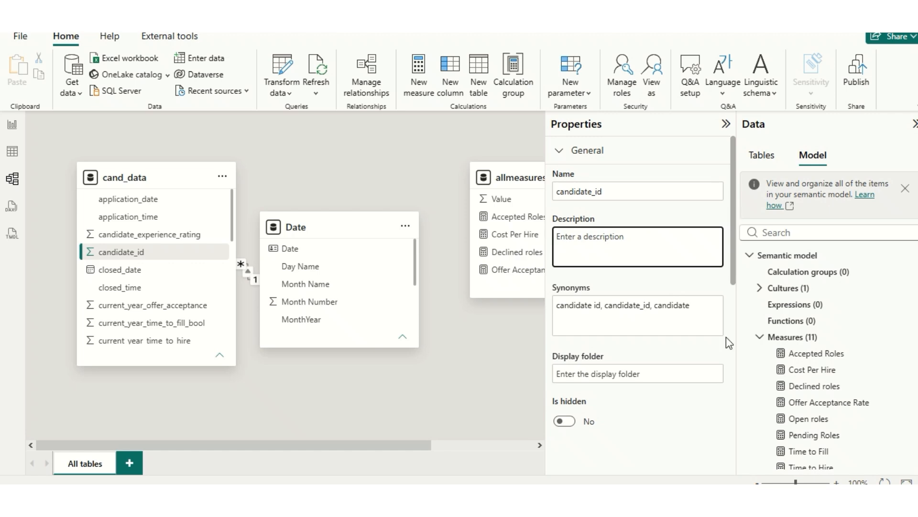
mouse_move(629, 483)
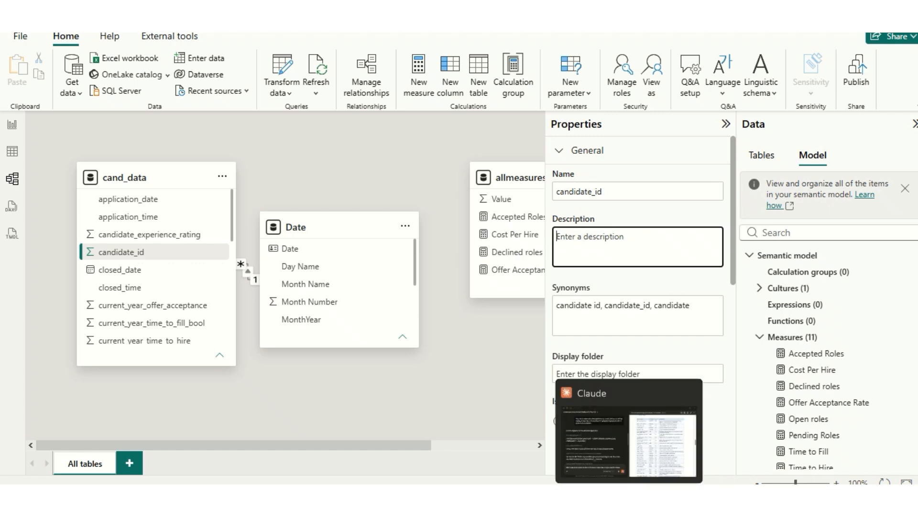
left_click(616, 466)
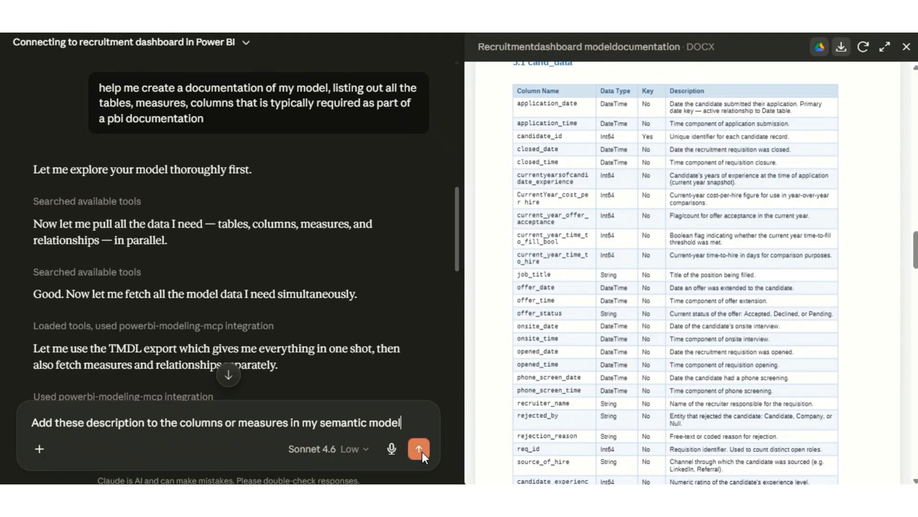
left_click(420, 449)
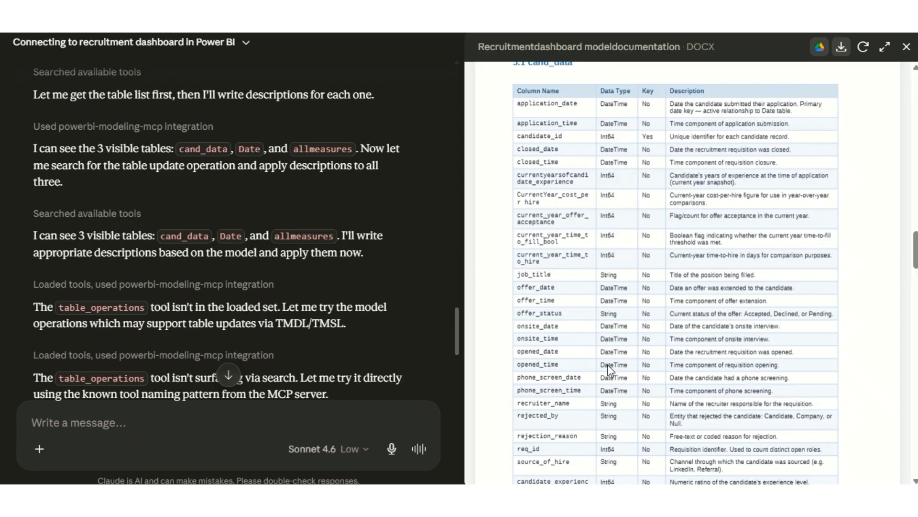
Switch to Power BI Desktop and review the descriptions of the cand_data, Date and allmeasures tables
left_click(656, 437)
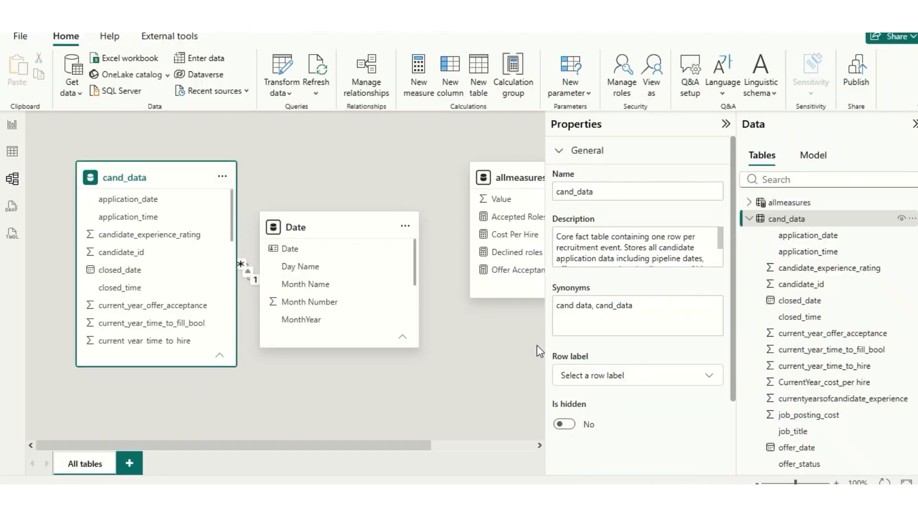
mouse_move(808, 229)
left_click_drag(722, 234, 723, 233)
left_click(750, 218)
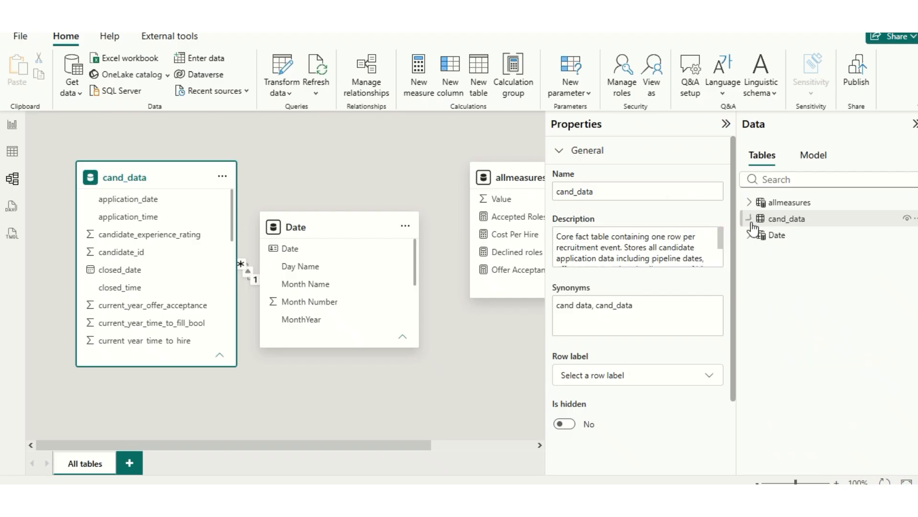
left_click(791, 236)
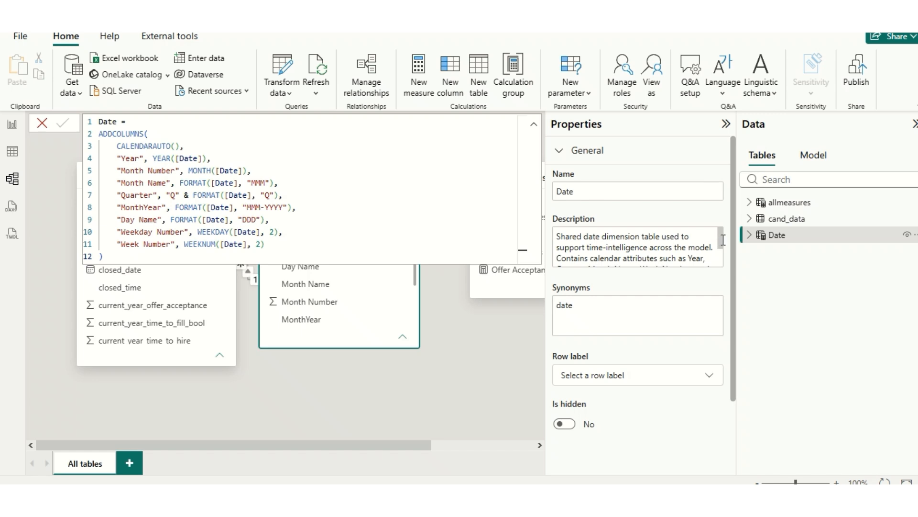
left_click_drag(723, 240, 724, 251)
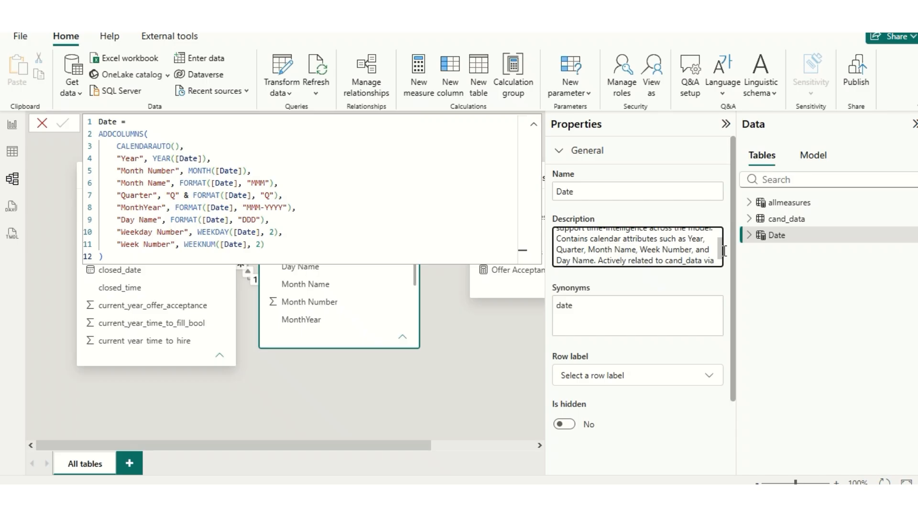
left_click(785, 203)
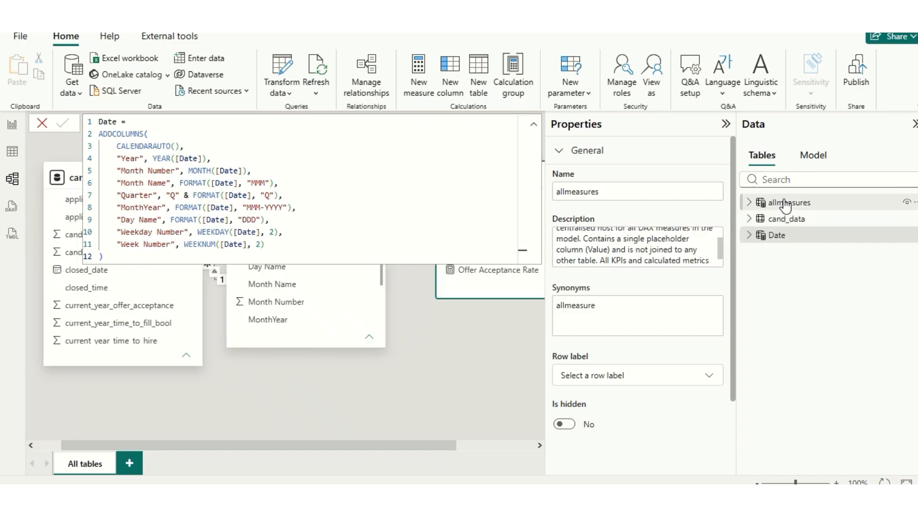
left_click(636, 234)
scroll(635, 234, "up", 1)
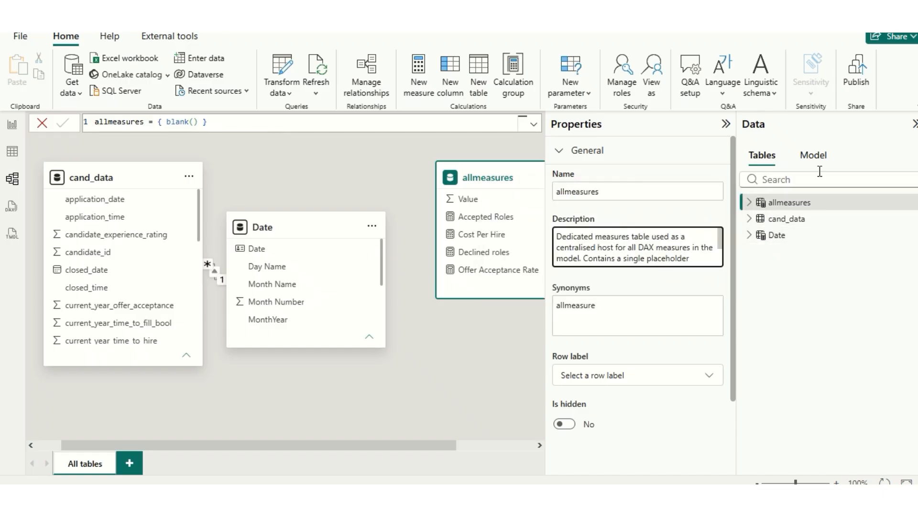
Review the descriptions of the application_date, application_time, candidate_experience_rating and candidate_id columns in cand_data
left_click(749, 220)
left_click(810, 236)
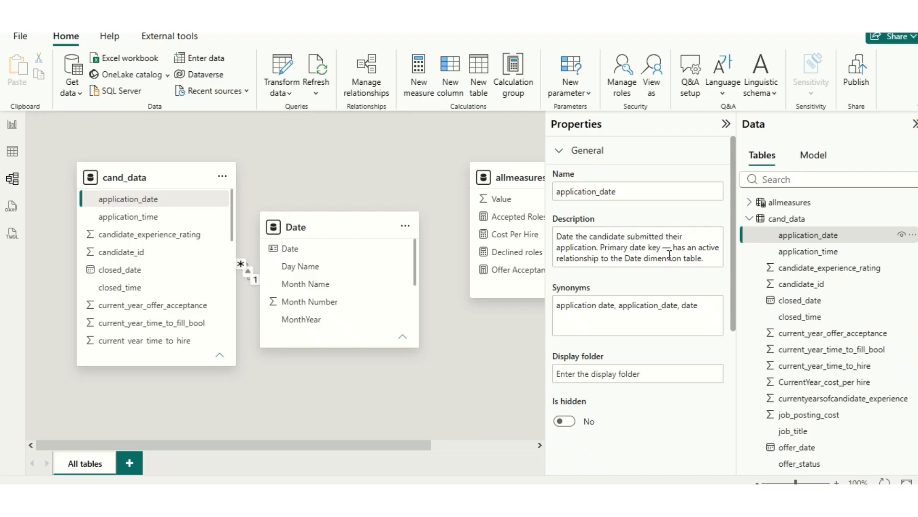
left_click(803, 252)
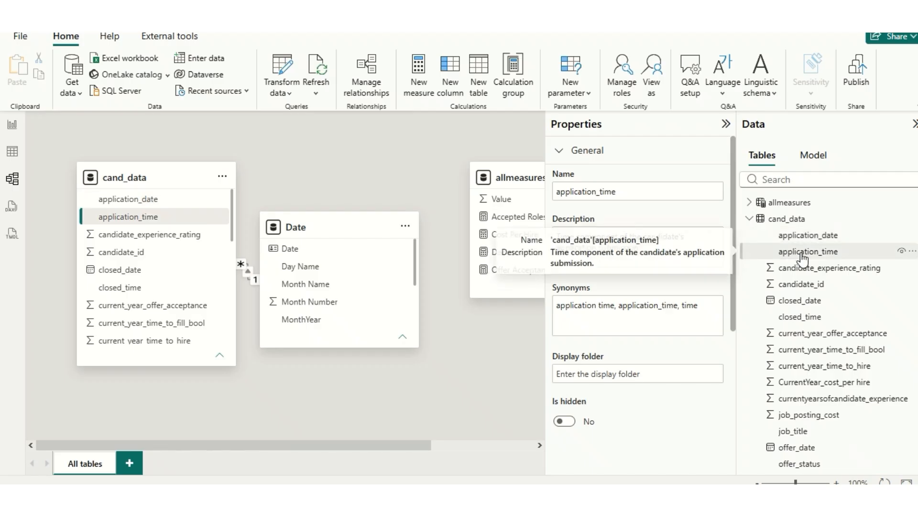
left_click(800, 269)
left_click(809, 283)
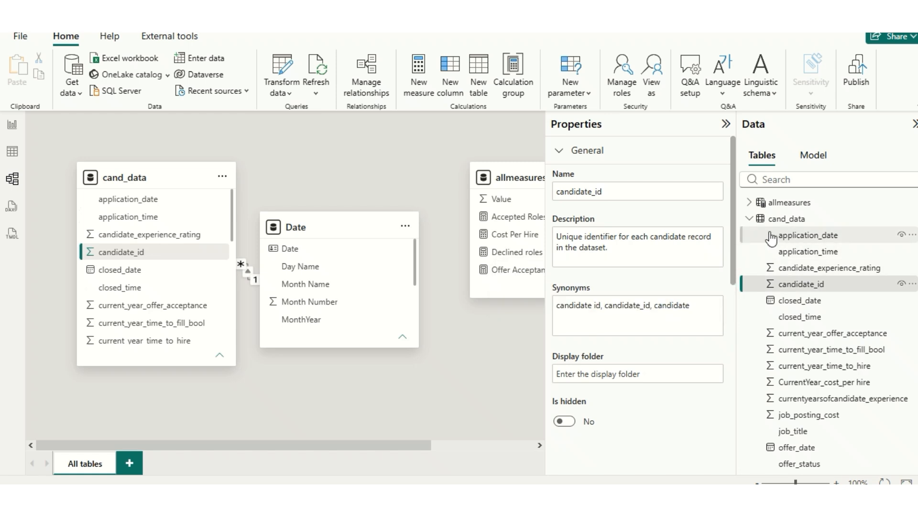
Review the descriptions of the closed_date and current_year_offer_acceptance columns in cand_data
left_click(749, 218)
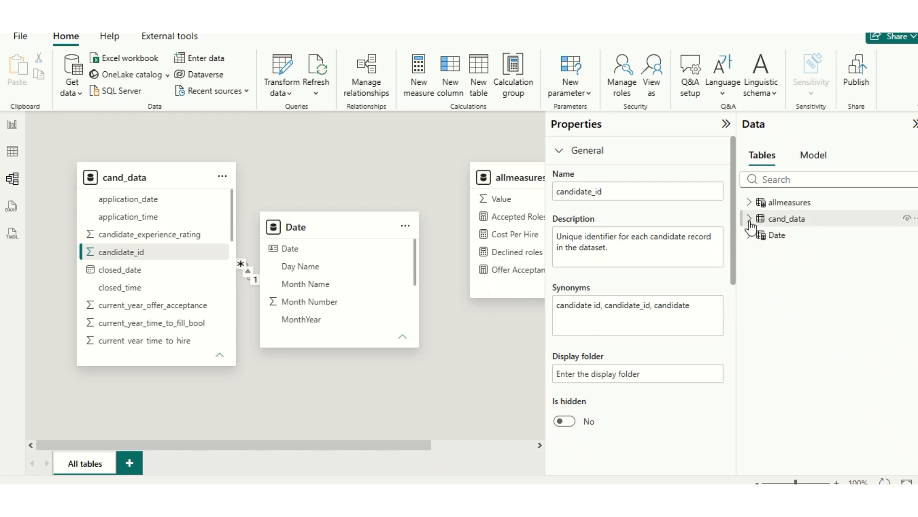
left_click(749, 219)
left_click(794, 235)
left_click(812, 300)
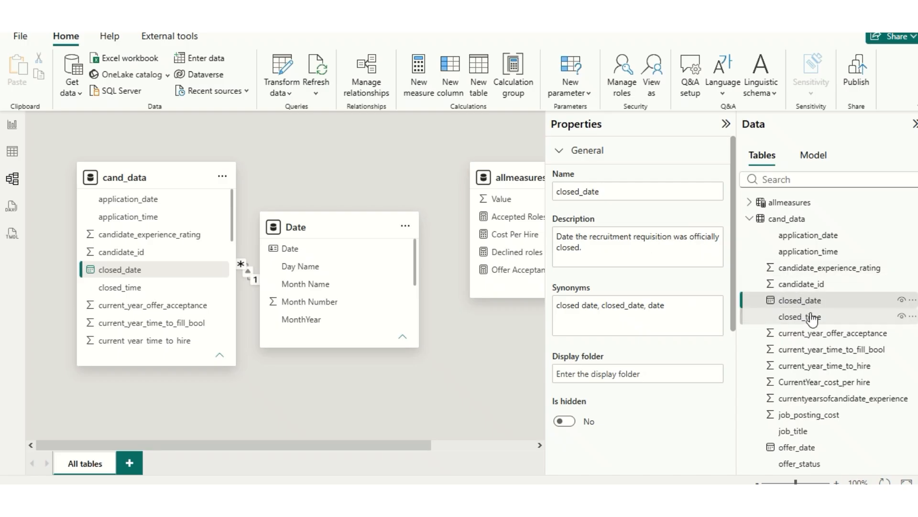
left_click(823, 335)
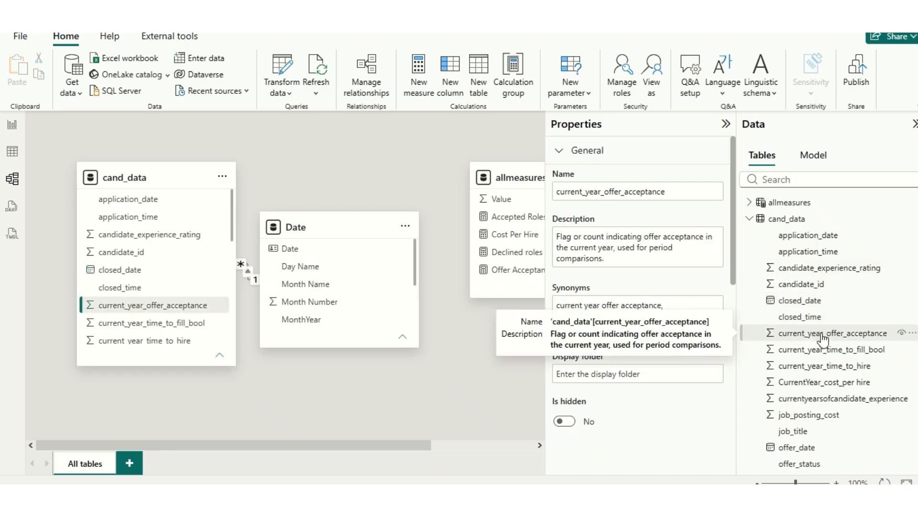
Review the descriptions of the Accepted Roles, Cost Per Hire and Declined roles measures in allmeasures
left_click(749, 219)
left_click(749, 202)
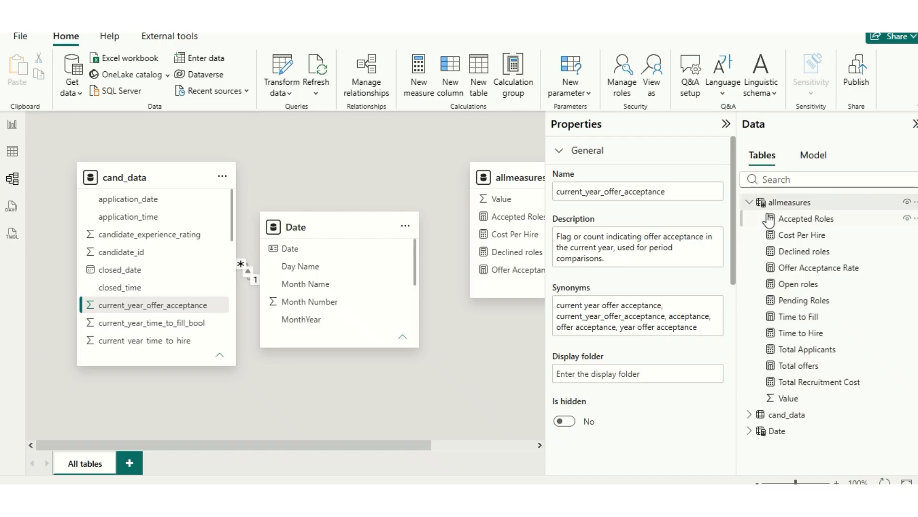
left_click(797, 220)
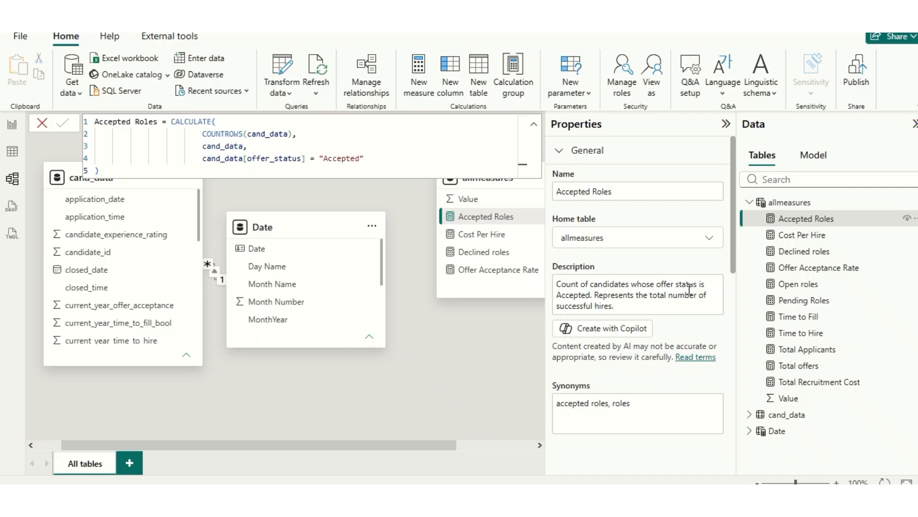
left_click(796, 235)
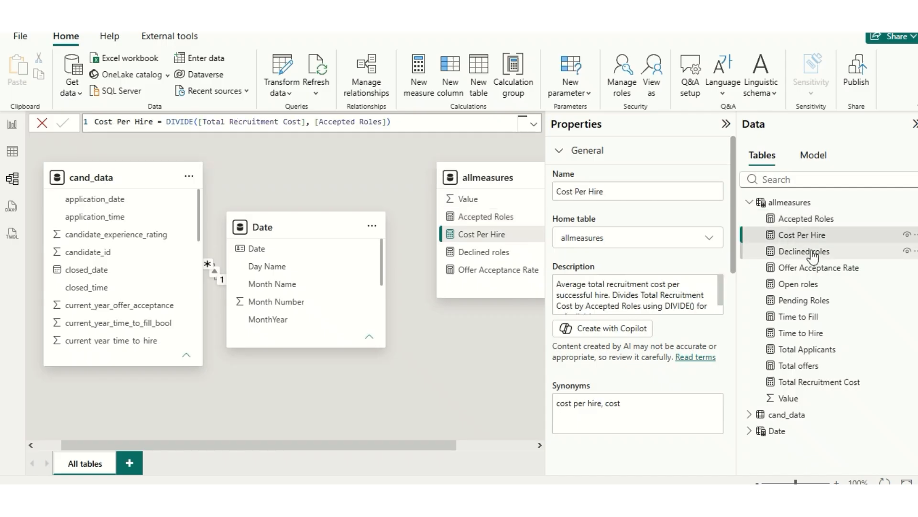
left_click(812, 254)
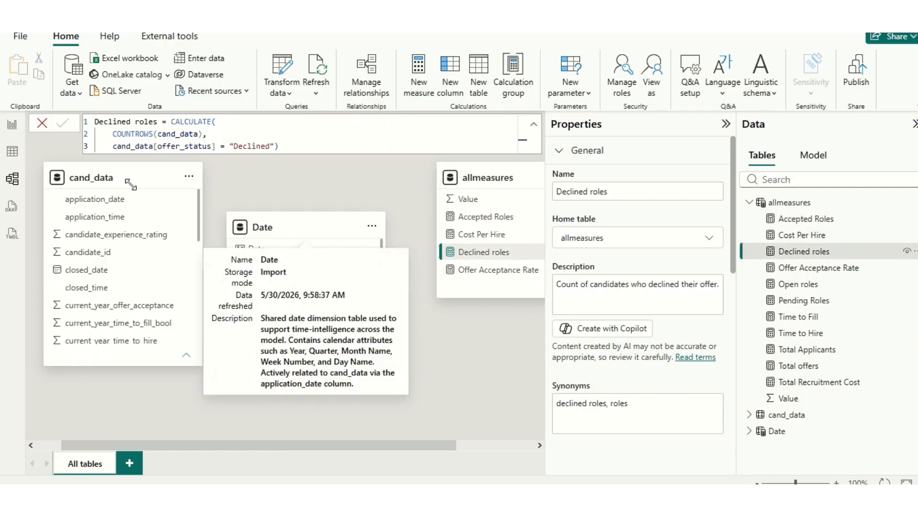
left_click(44, 123)
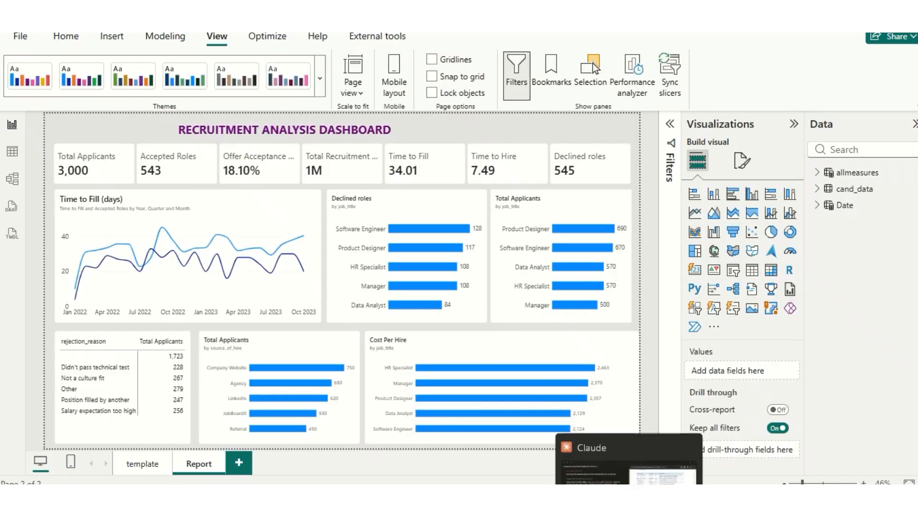
Switch to Claude and ask it to create a few DAX measures to help users see their dimensions and answer time-intelligence questions
left_click(604, 476)
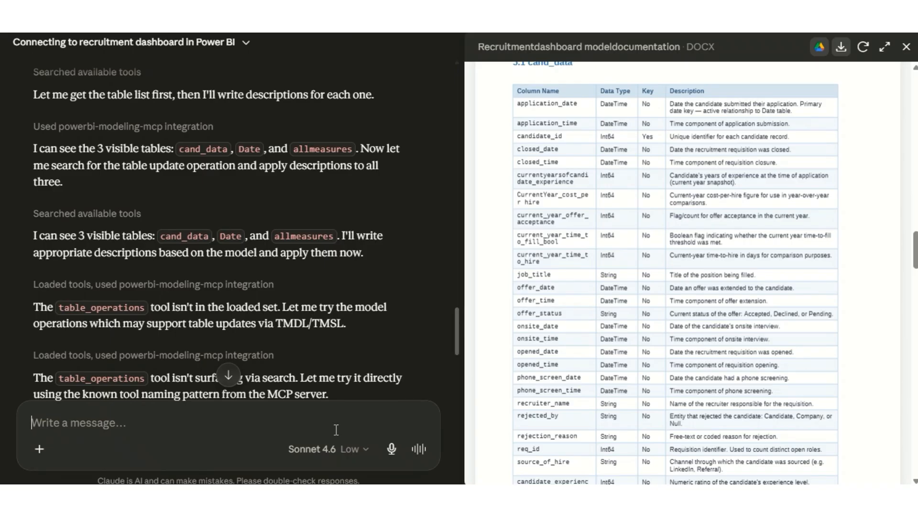
type("c")
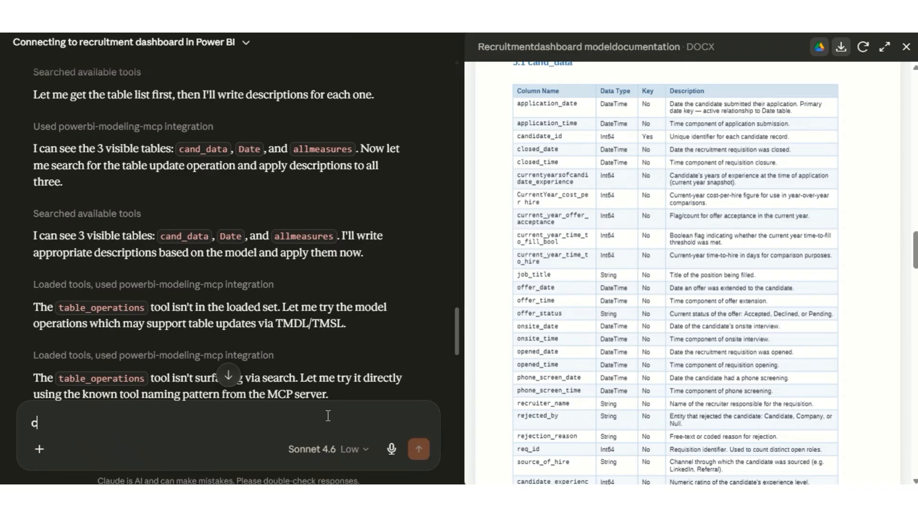
type("eareat")
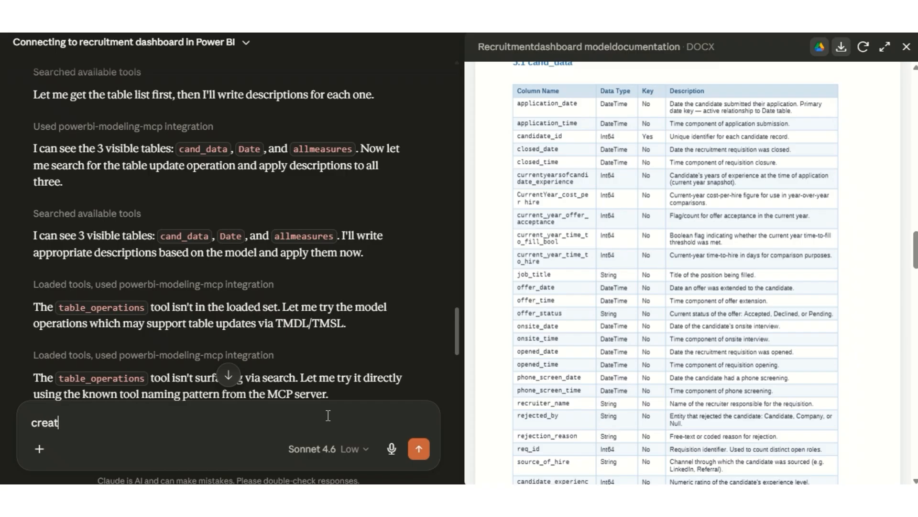
type("e a few dax measures to help my users see the")
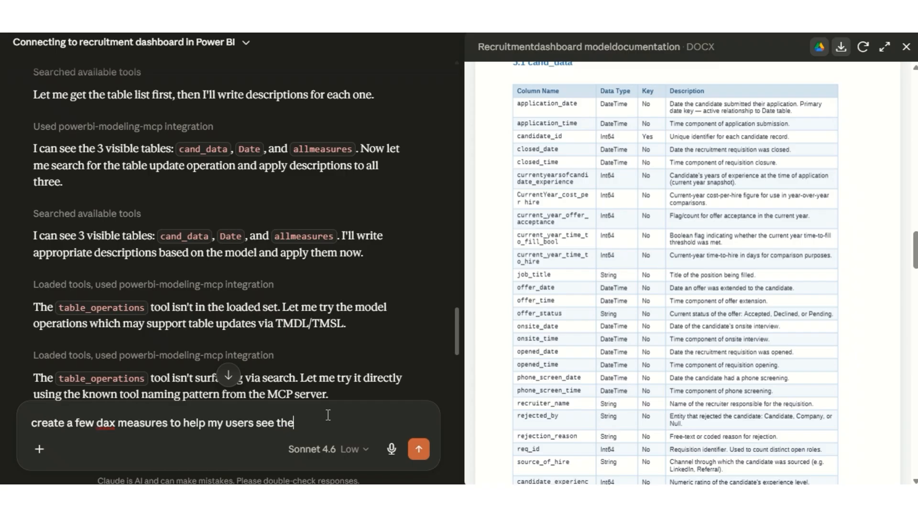
type("ir dimensions and answer time-intelligence questi")
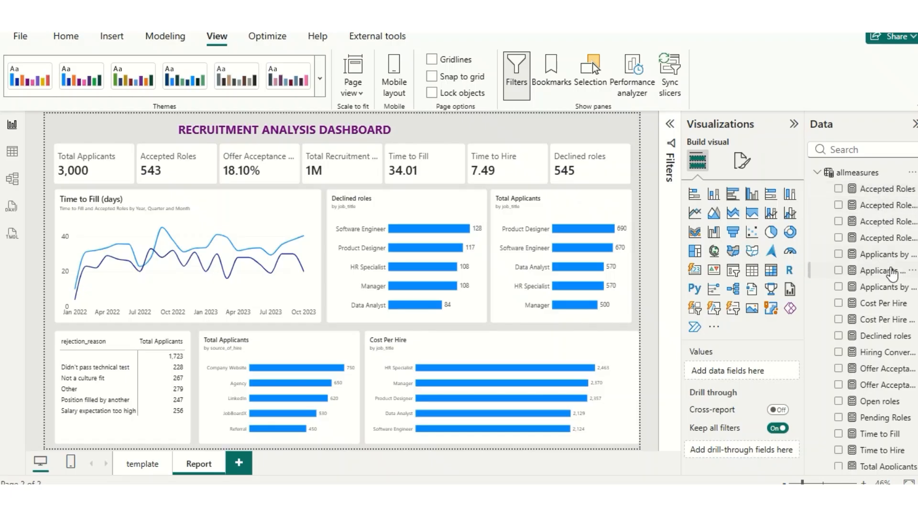
Look through the allmeasures list in Power BI, and send Claude the prompt "Create a folder to put this measures that you just created"
scroll(863, 315, "down", 4)
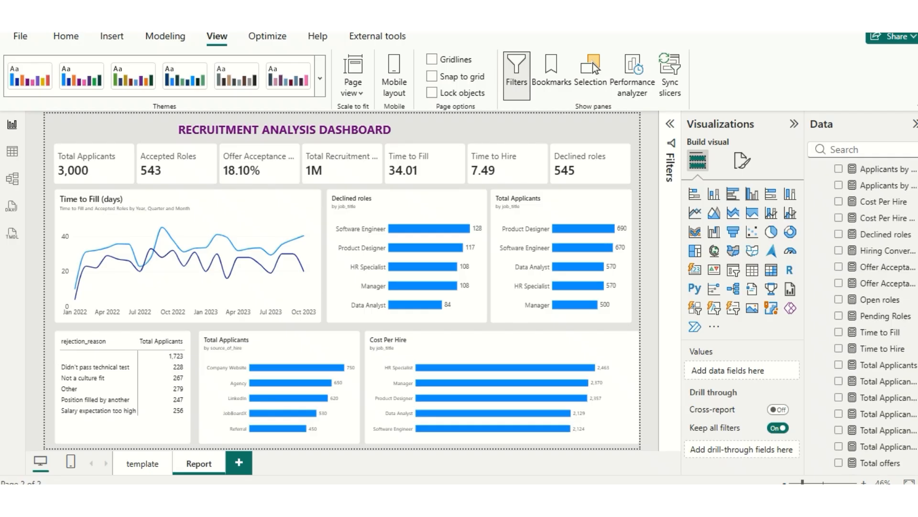
scroll(863, 315, "up", 3)
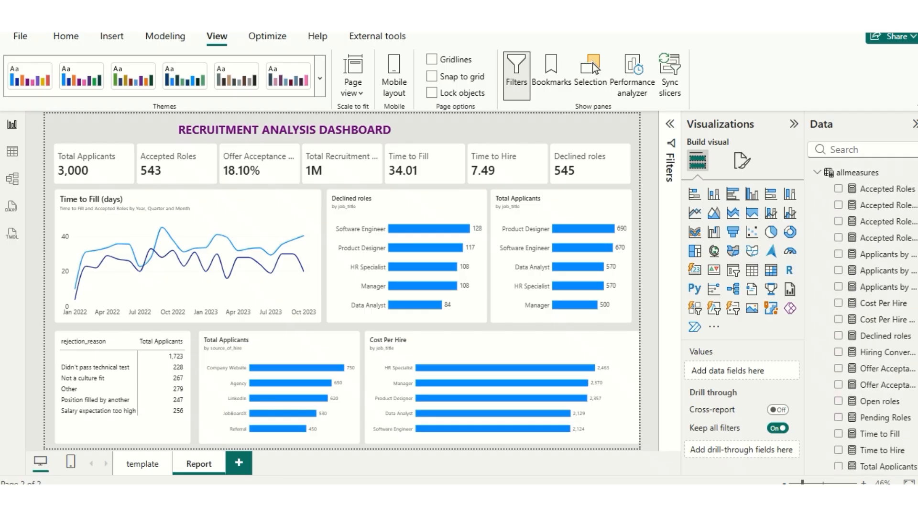
mouse_move(629, 495)
left_click(598, 460)
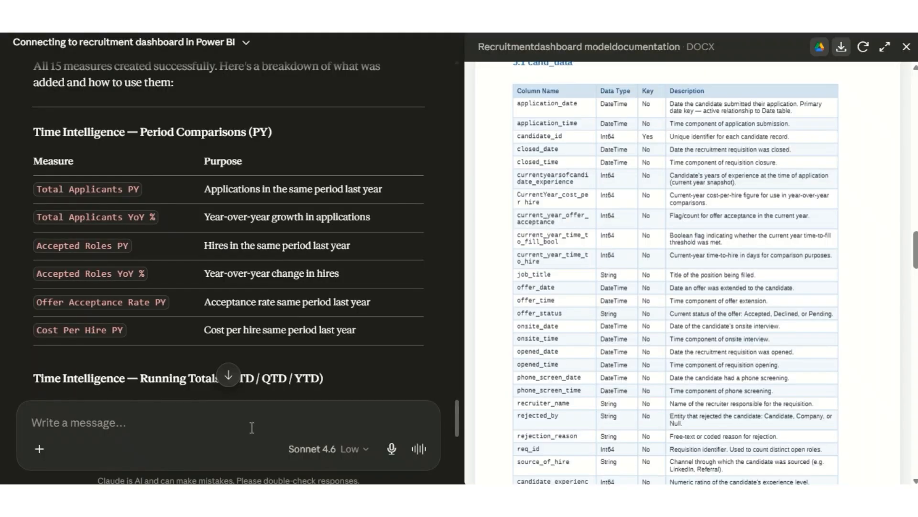
left_click(257, 422)
type("Create")
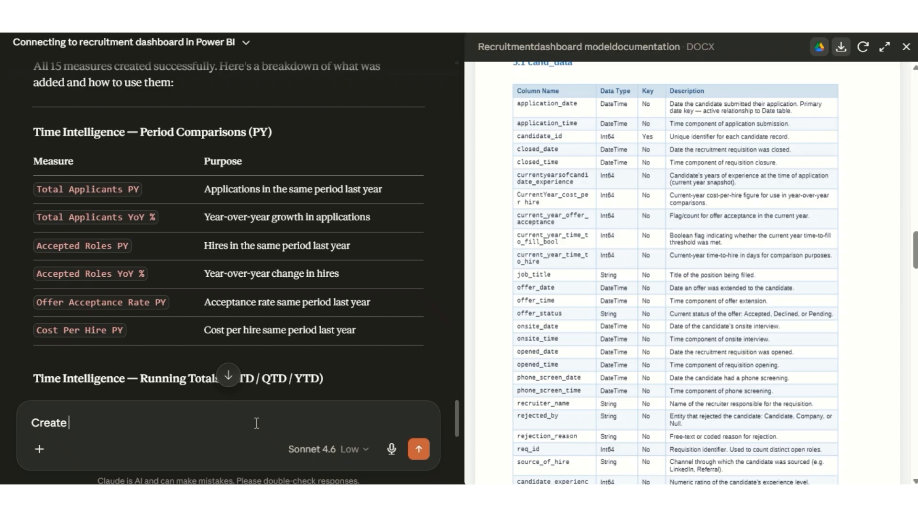
type(" a folder to put this measures that you just created")
left_click(420, 447)
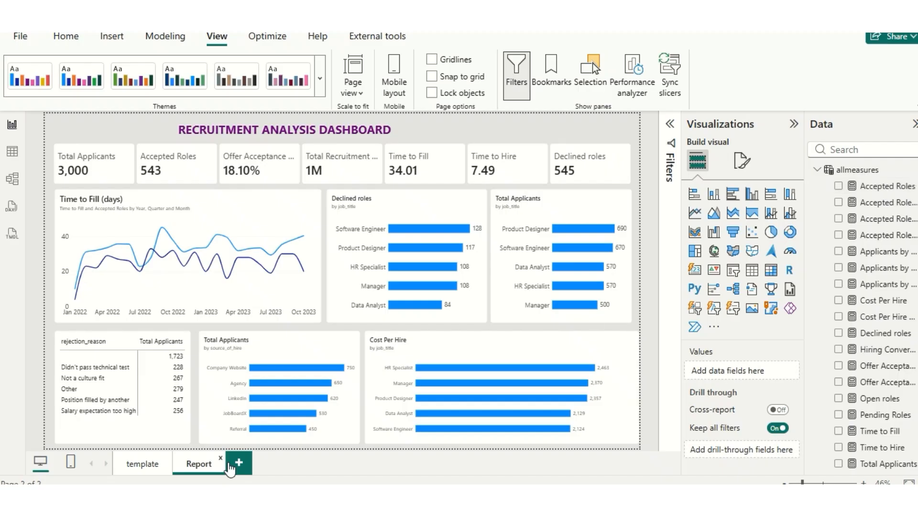
Add a new report page in Power BI with a card visual showing the Accepted Roles measure
left_click(239, 462)
left_click(695, 269)
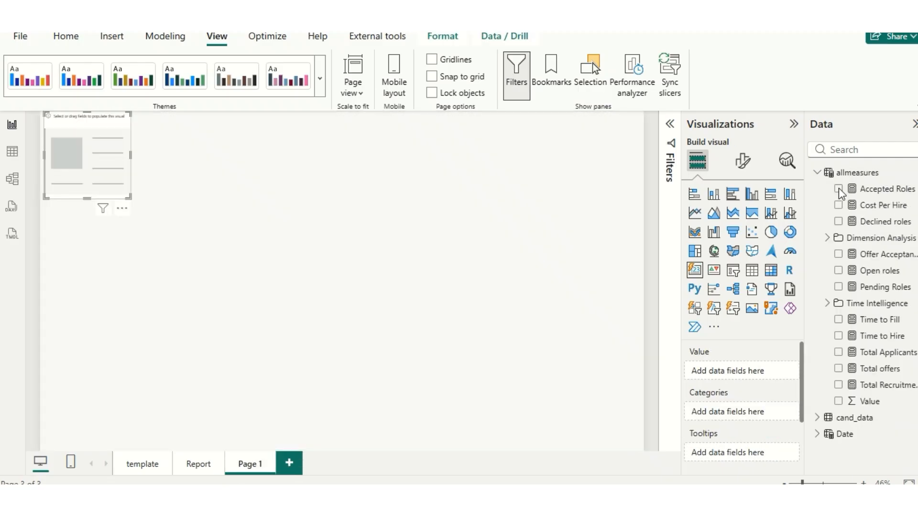
left_click(839, 189)
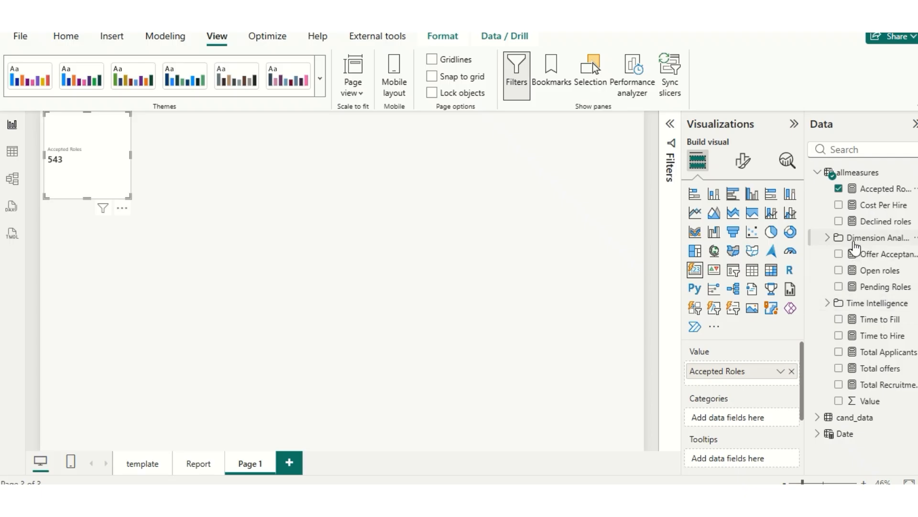
Add Applicants by Job Title from the Dimension Analysis folder to the card, and widen the card across most of the page
left_click(828, 238)
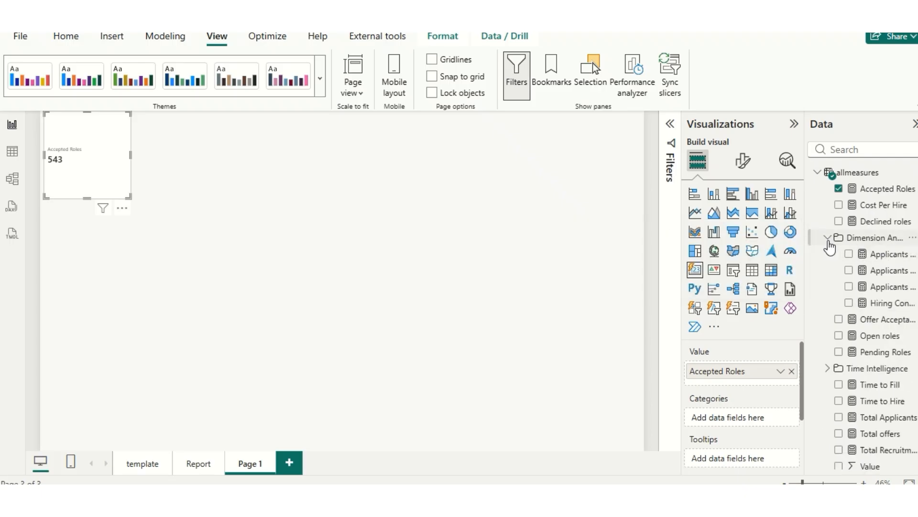
left_click(828, 238)
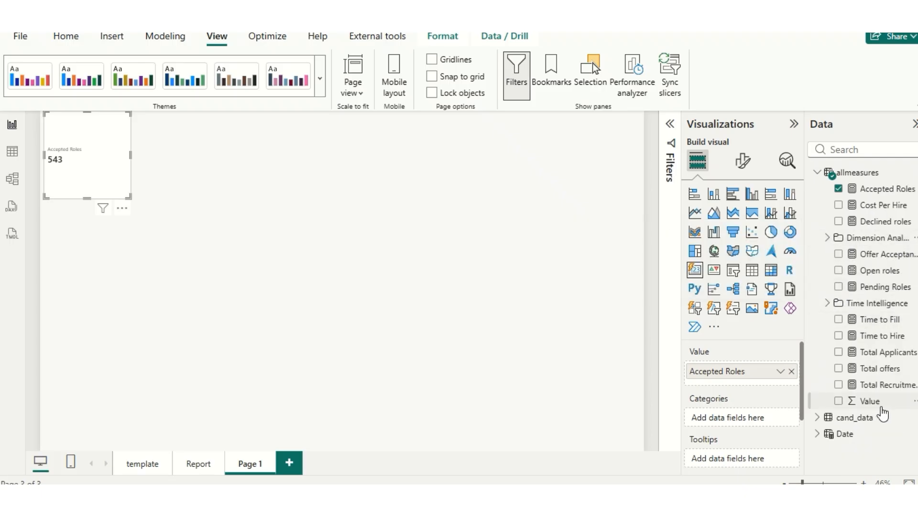
left_click(827, 238)
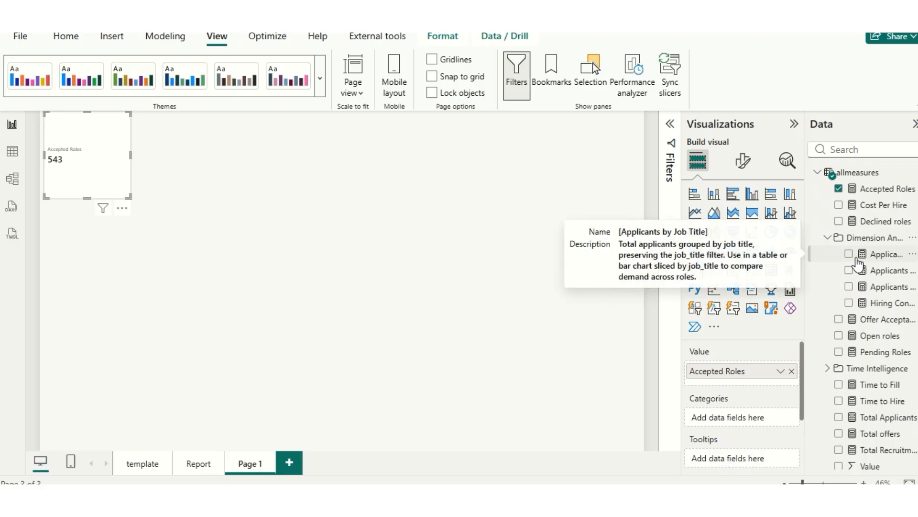
left_click(849, 258)
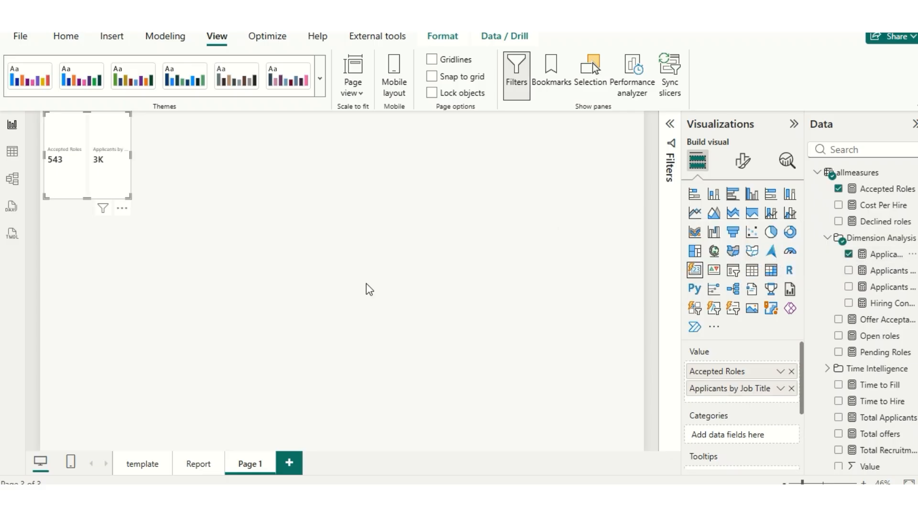
left_click_drag(591, 257, 591, 186)
left_click(828, 237)
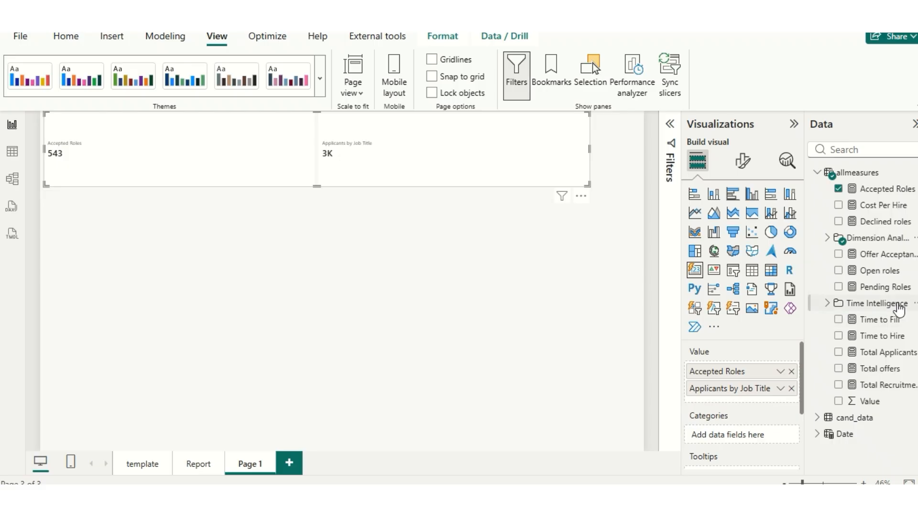
Add Applicants by Recruiter, Accepted Roles YoY % and Total Applicants YoY % to the card, and switch back to Claude
left_click(828, 304)
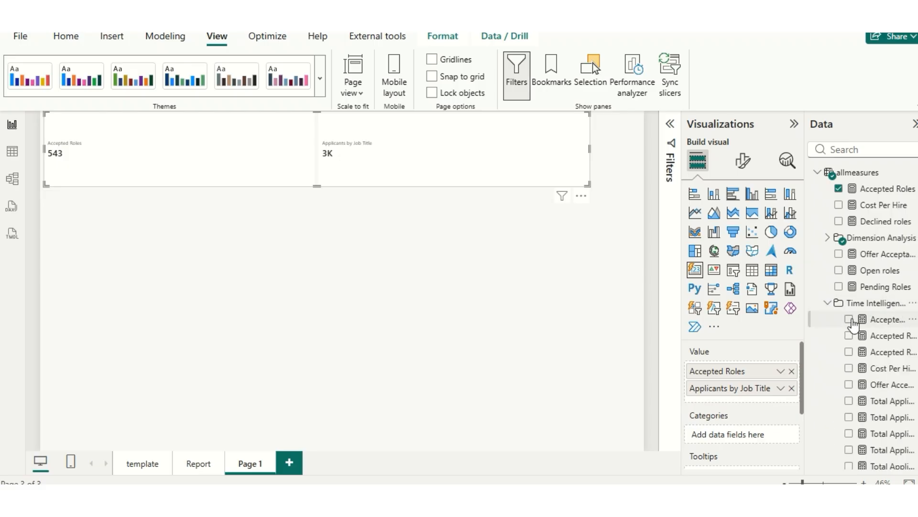
left_click(849, 319)
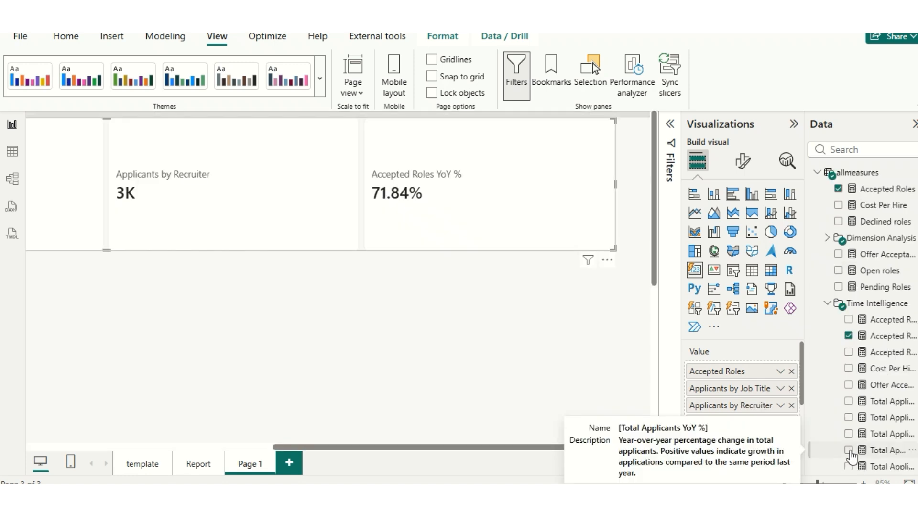
left_click(849, 450)
left_click(849, 449)
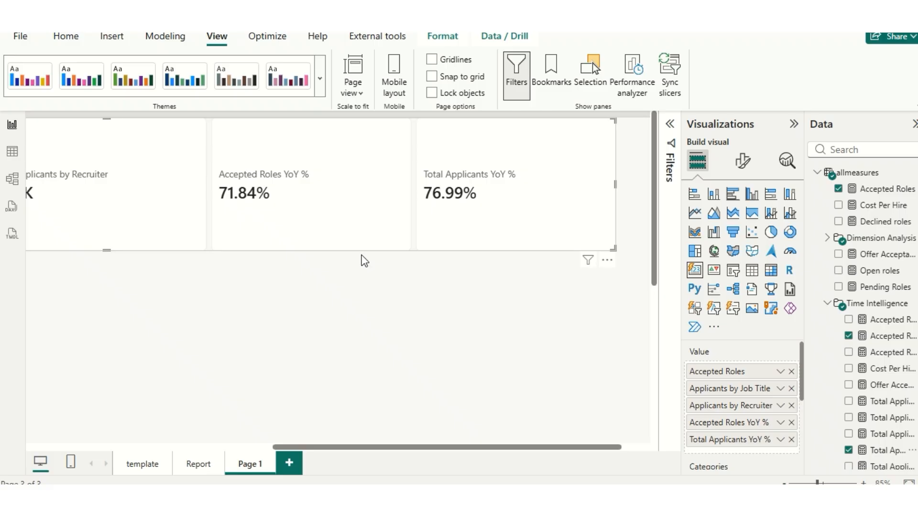
key("alt+Tab")
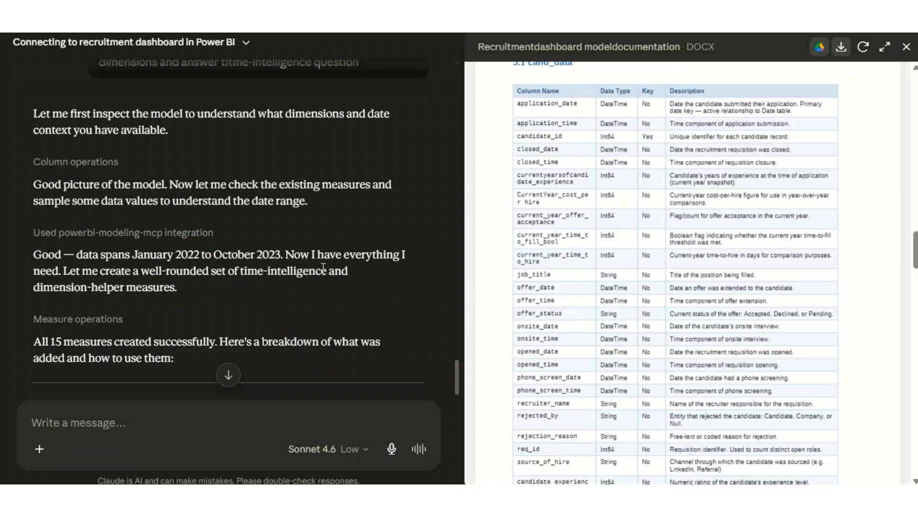